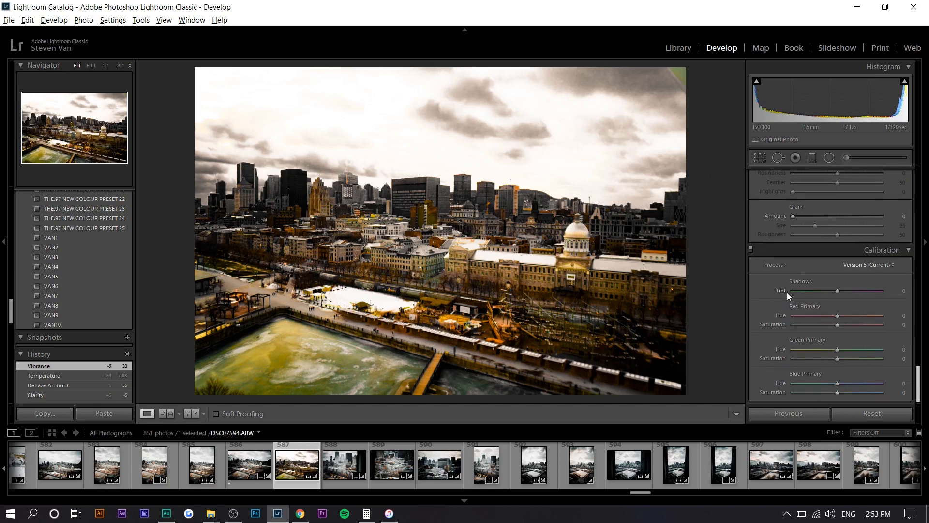
Set the calibration shadow tint to +1, the red primary hue to +100 and the blue primary hue to -100.
left_click_drag(836, 291, 837, 293)
left_click_drag(837, 316, 826, 318)
left_click_drag(840, 350, 888, 355)
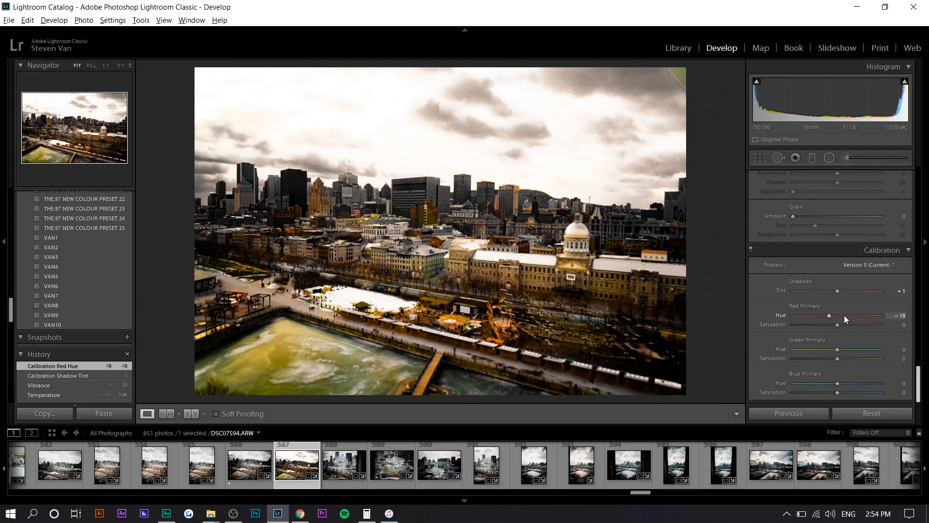
left_click_drag(840, 317, 899, 319)
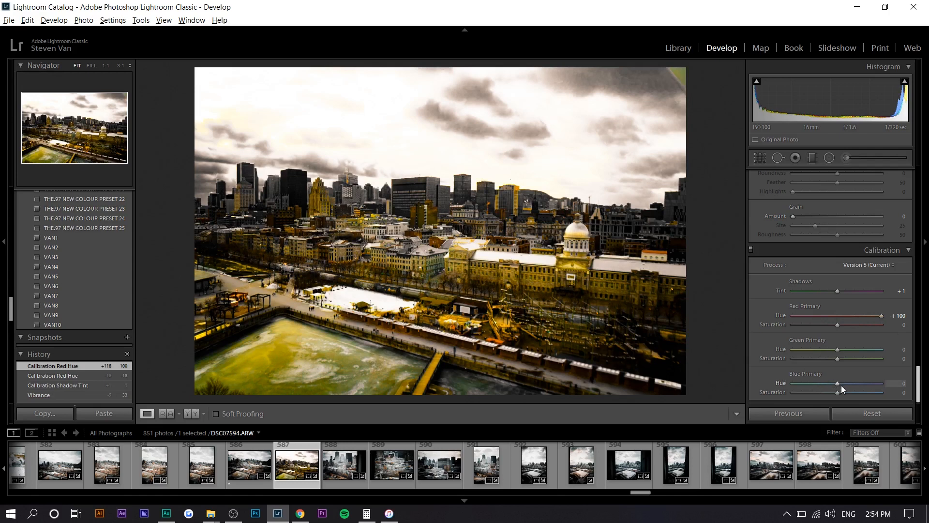
left_click_drag(841, 385, 650, 392)
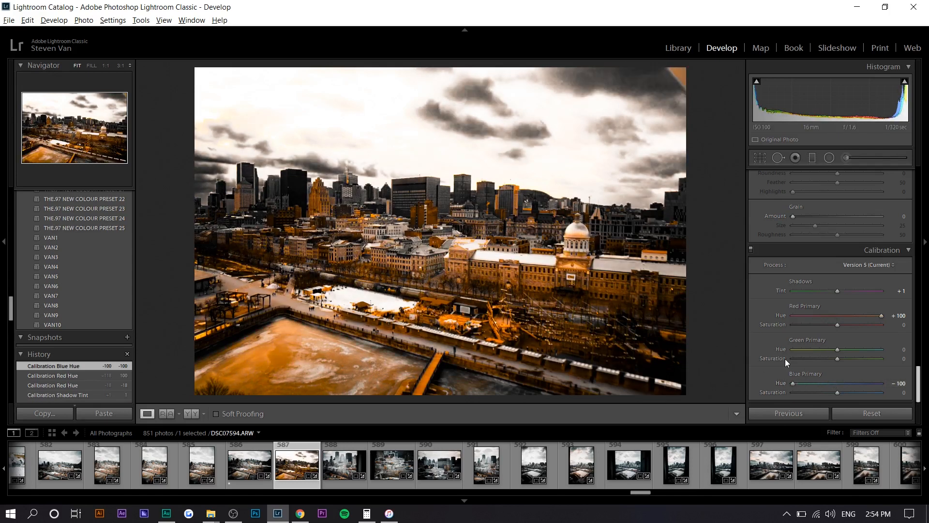
Set the orange saturation to -5, the white balance temperature to 6317 and Highlights to -64.
scroll(775, 362, "up", 8)
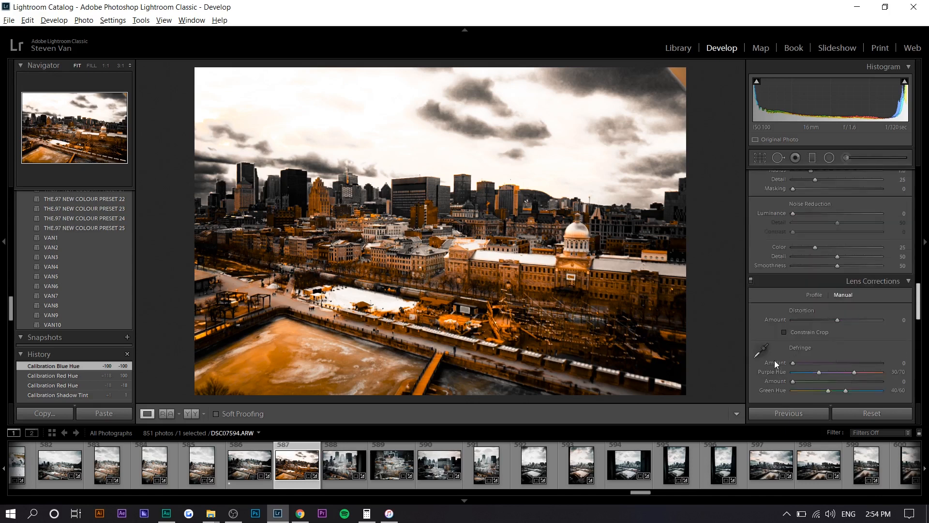
scroll(774, 360, "up", 6)
left_click_drag(832, 226, 831, 224)
mouse_move(809, 286)
left_mouse_down()
mouse_move(800, 283)
mouse_move(810, 286)
left_mouse_up()
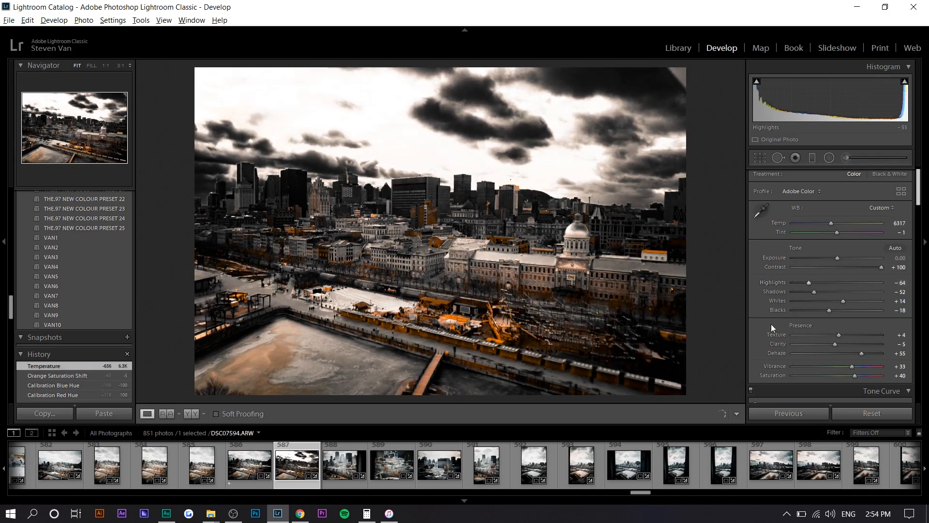
Set the HSL saturation of green to -48, aqua to -44, blue to -44 and purple to -41.
scroll(770, 324, "down", 6)
left_click(815, 295)
left_click(818, 304)
left_click(819, 314)
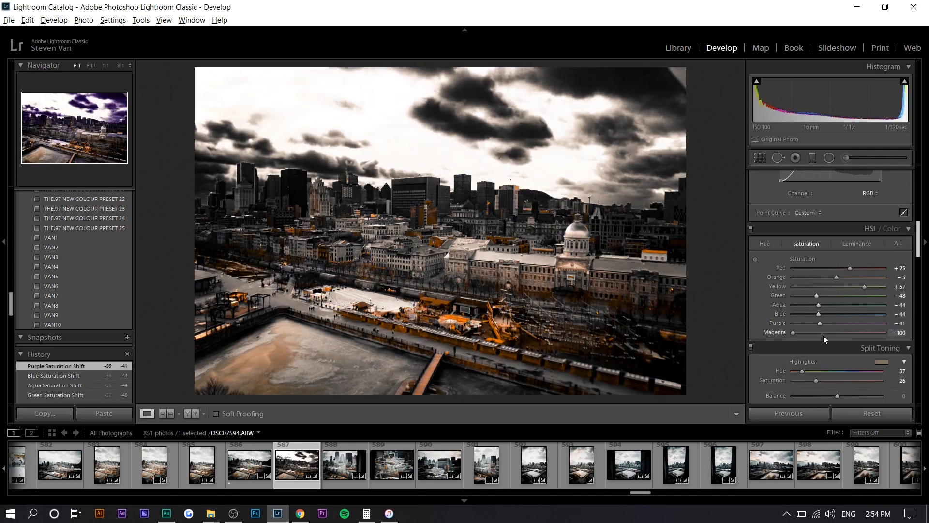
left_click(820, 323)
Shift the HSL hue of blue to -8 and aqua to +60.
left_click(764, 244)
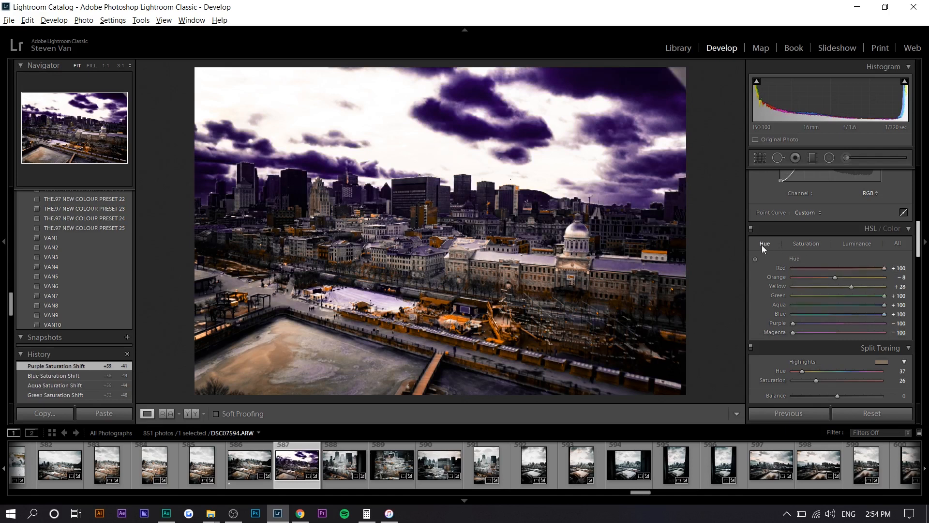
left_click(828, 314)
left_click_drag(829, 315, 862, 310)
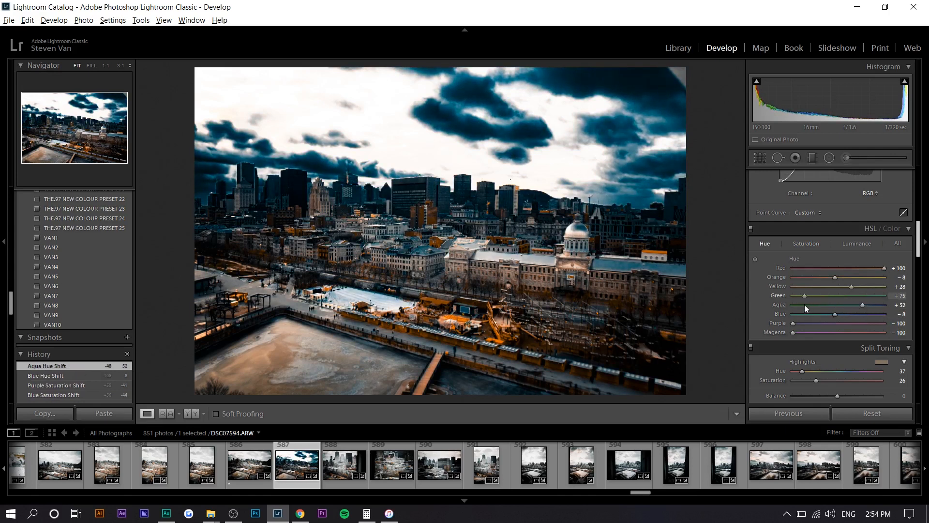
left_click_drag(862, 305, 840, 316)
Set aqua luminance to -51, blue luminance to -22 and blue saturation to -69.
left_click(856, 244)
left_click(811, 243)
left_click(854, 246)
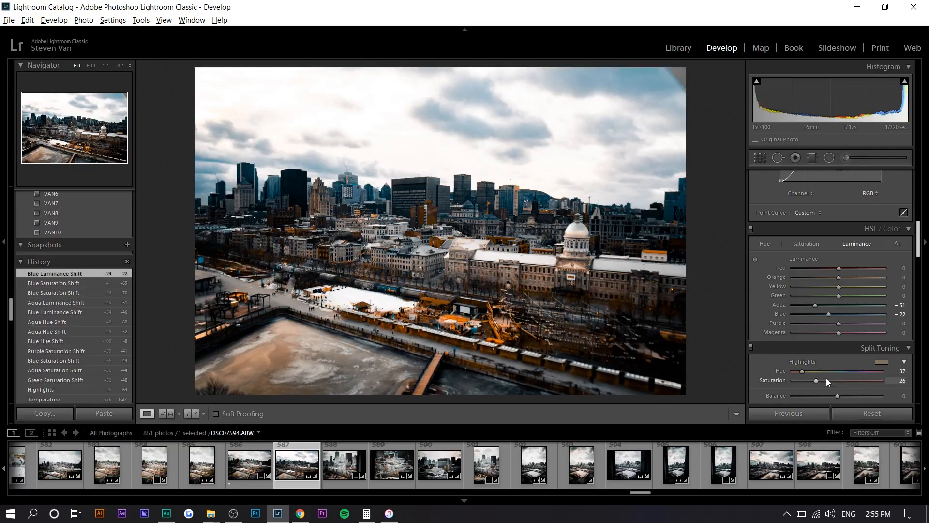
Straighten the cityscape photo with a crop angle of 2.36.
left_click(754, 162)
left_click_drag(705, 180, 705, 175)
key("Return")
Add a post-crop vignette with amount -58, midpoint 8, roundness +10 and feather 100, and compare the photo with its unedited version.
scroll(780, 339, "down", 15)
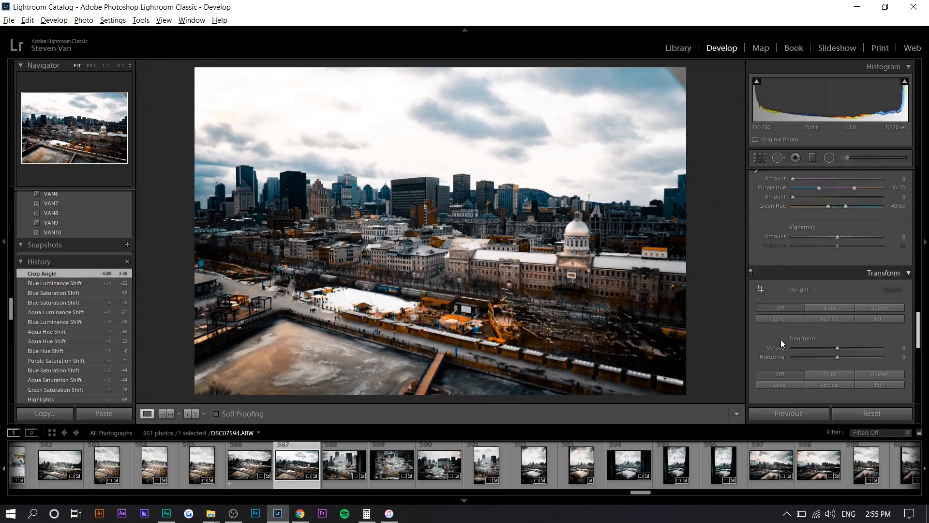
scroll(780, 339, "up", 3)
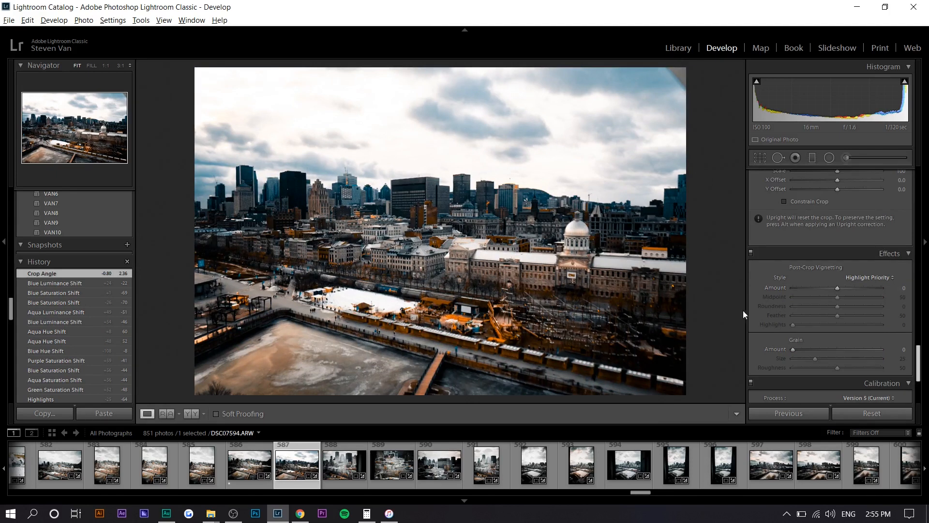
scroll(758, 320, "down", 3)
left_click_drag(811, 290, 781, 317)
scroll(776, 318, "up", 10)
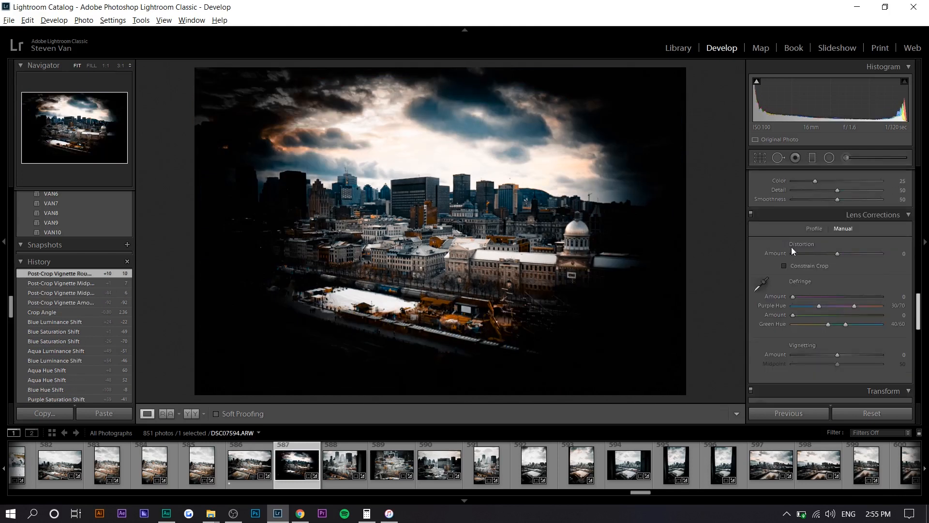
scroll(768, 335, "down", 8)
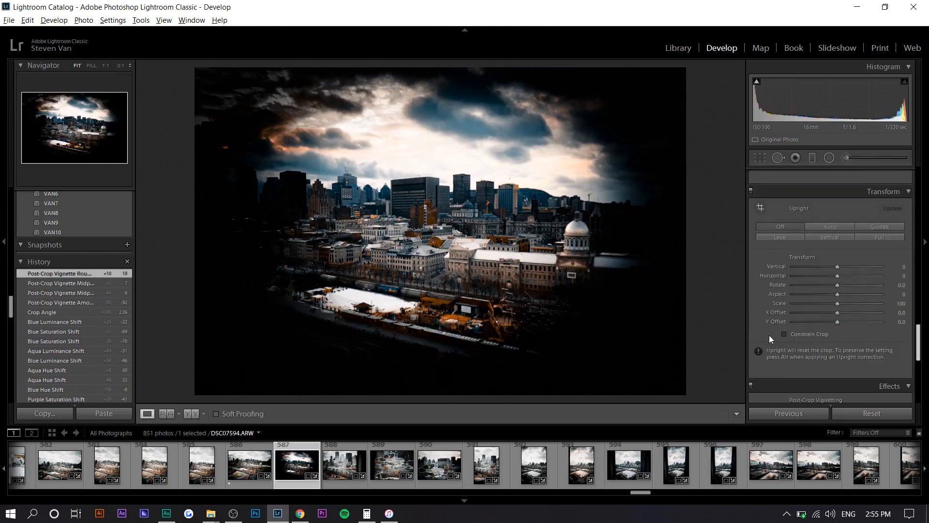
scroll(769, 336, "down", 2)
left_click_drag(803, 315, 890, 318)
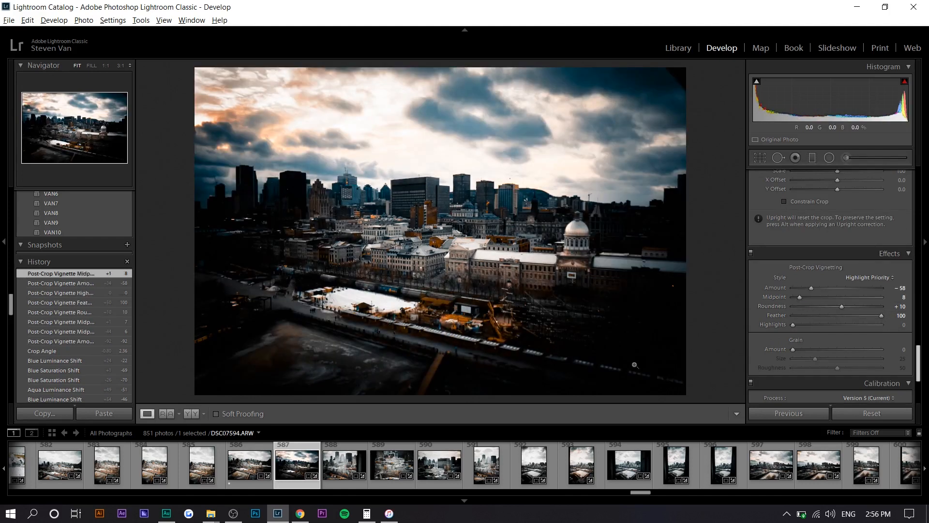
key("backslash")
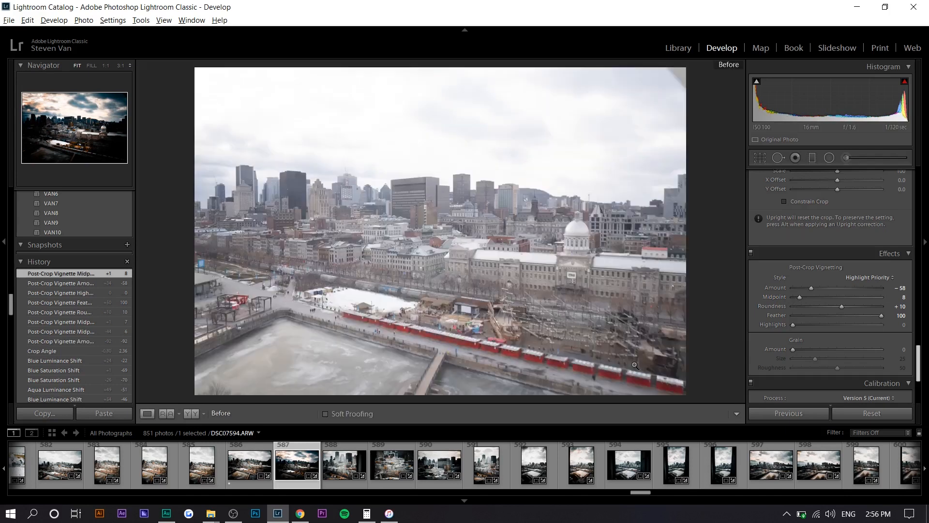
key("backslash")
Raise Highlights to +22 and Whites to +90, and straighten the crop to an angle of 2.57.
scroll(766, 323, "up", 10)
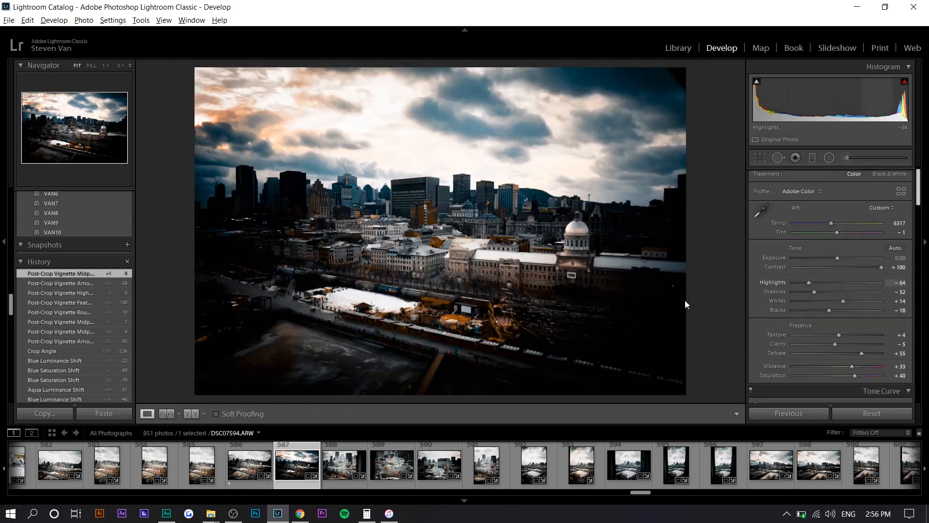
left_click_drag(808, 283, 878, 302)
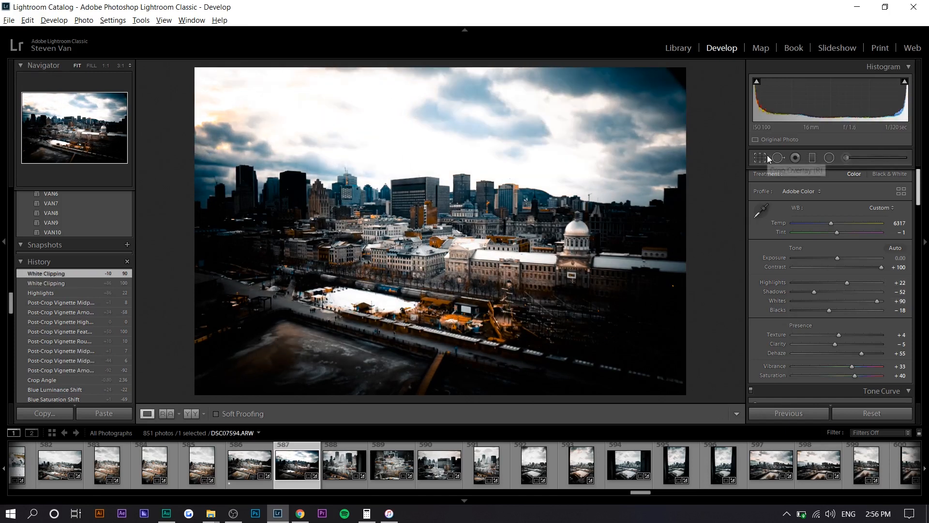
left_click(761, 157)
left_click_drag(713, 161, 714, 161)
key("backslash")
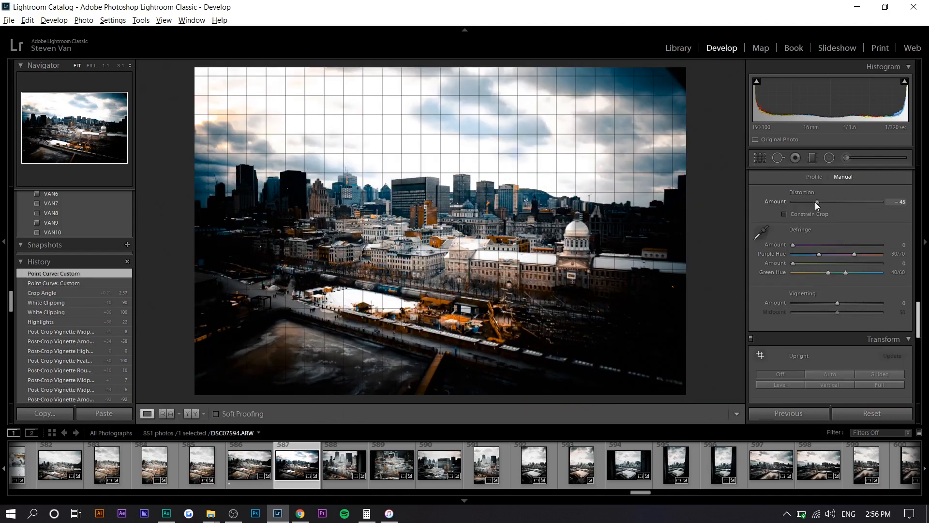
Set lens distortion to +100 with Constrain Crop on and lens vignetting to -100 with midpoint 22, and compare with the unedited photo.
left_click_drag(815, 201, 884, 204)
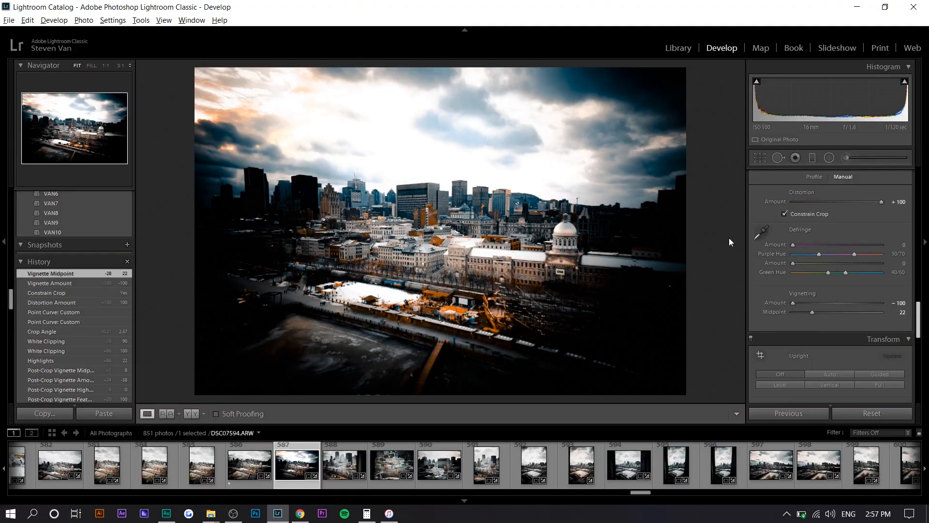
key("backslash")
key("backslash")
Copy all develop settings of the cityscape photo, and reset its lens distortion amount.
left_click(49, 414)
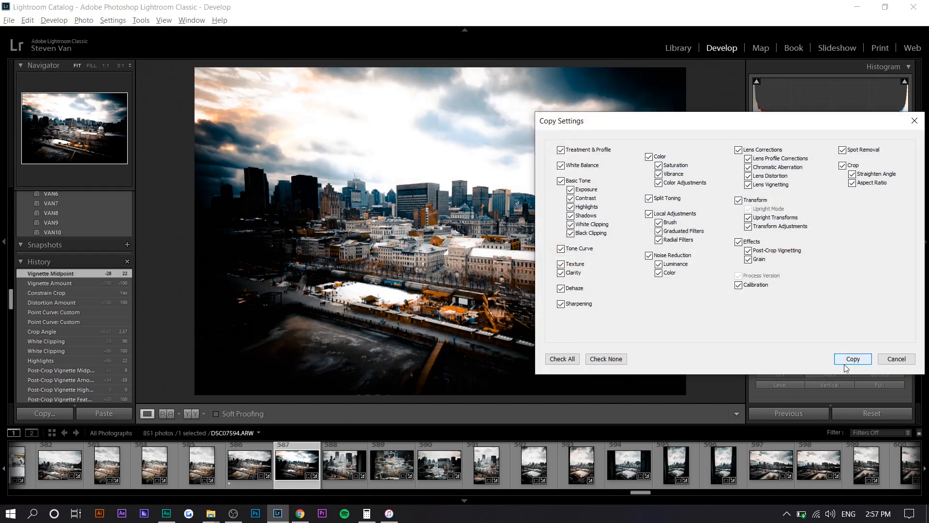
left_click(846, 367)
double_click(805, 195)
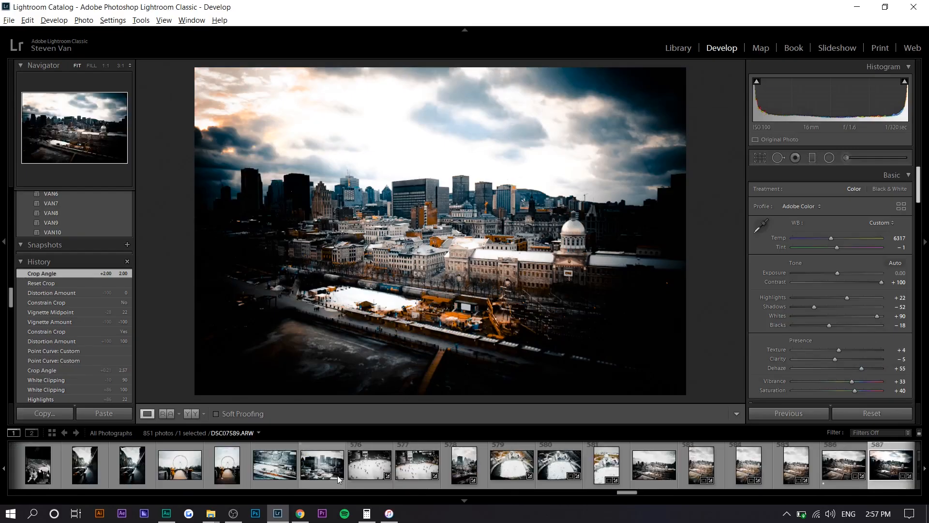
Reset the street photo DSC07583.ARW with the parked cars and paste the copied develop settings onto it.
scroll(473, 470, "down", 5)
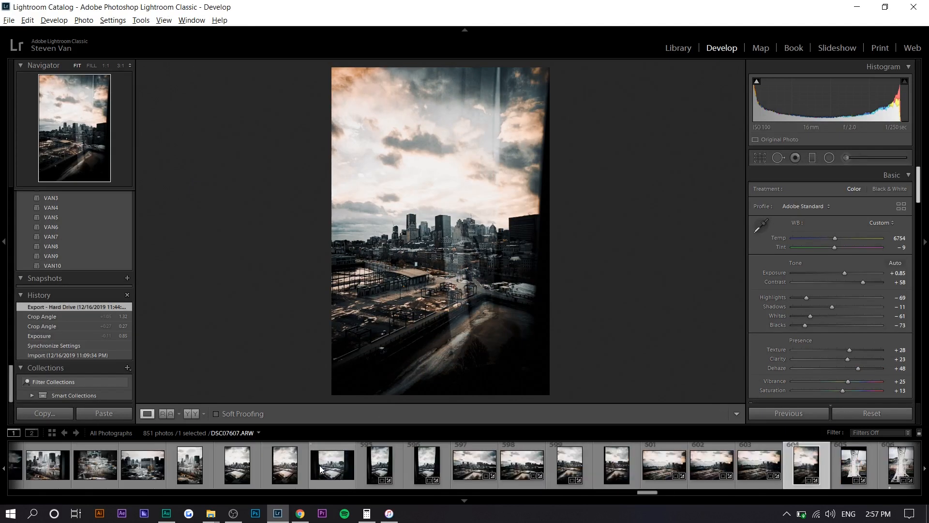
scroll(323, 467, "up", 6)
scroll(348, 471, "up", 10)
left_click(144, 471)
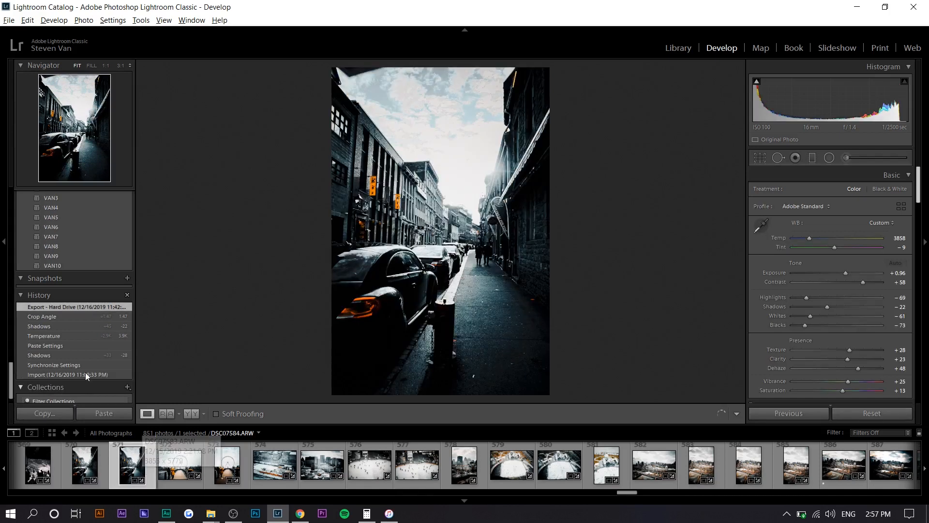
left_click(872, 413)
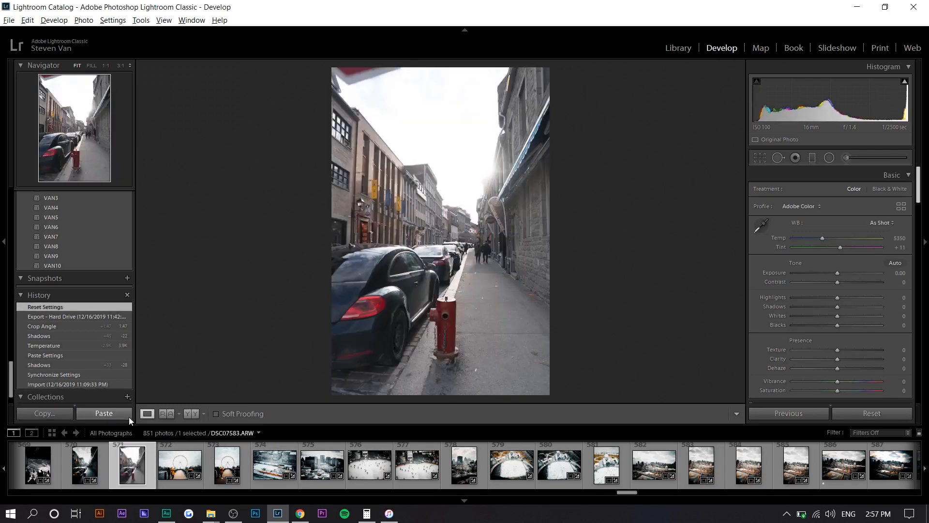
left_click(128, 415)
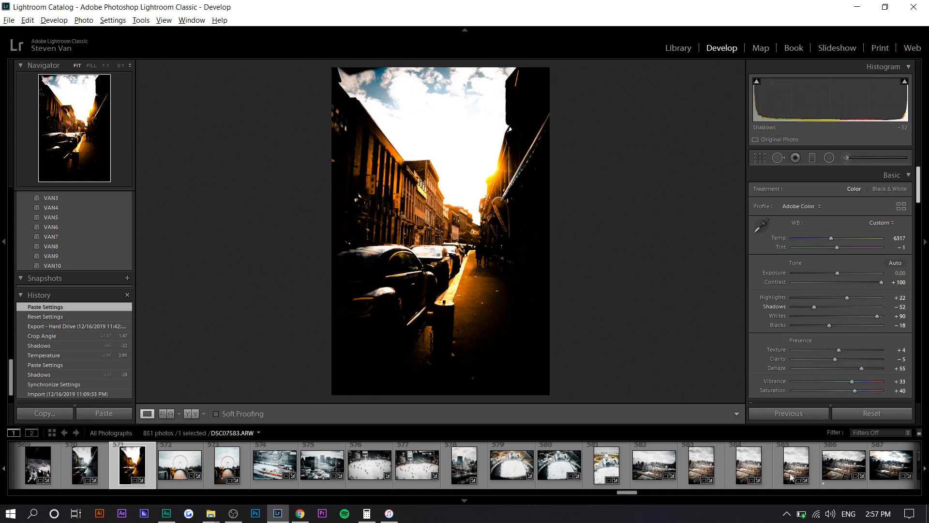
Set the street photo's Shadows to +34 and Highlights to -28, with blue luminance at -100 and blue saturation at +8.
mouse_move(823, 308)
left_mouse_down()
mouse_move(853, 309)
mouse_move(795, 300)
mouse_move(825, 301)
left_mouse_up()
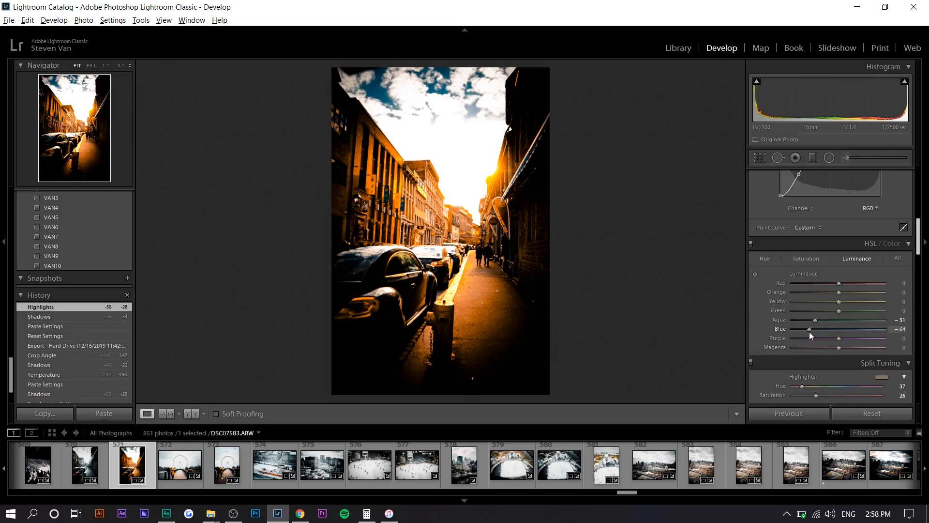
left_click_drag(809, 332, 779, 333)
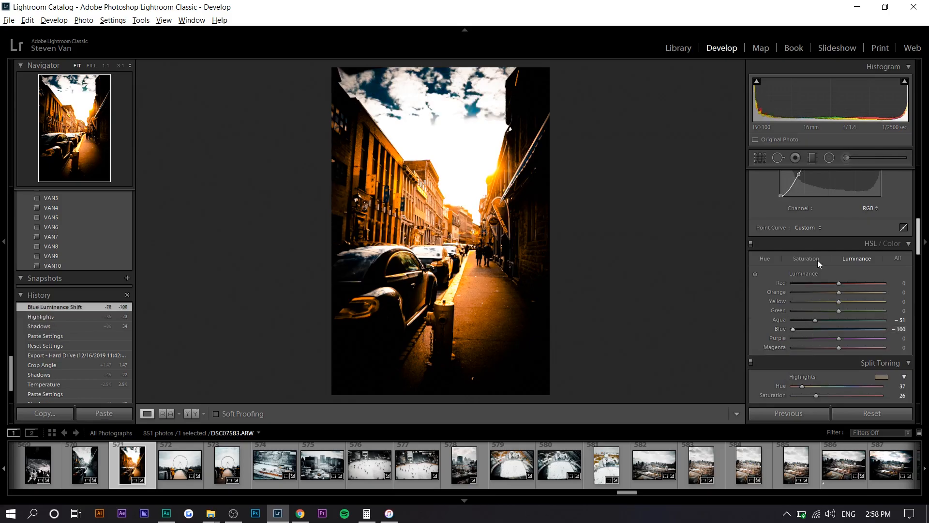
left_click(809, 260)
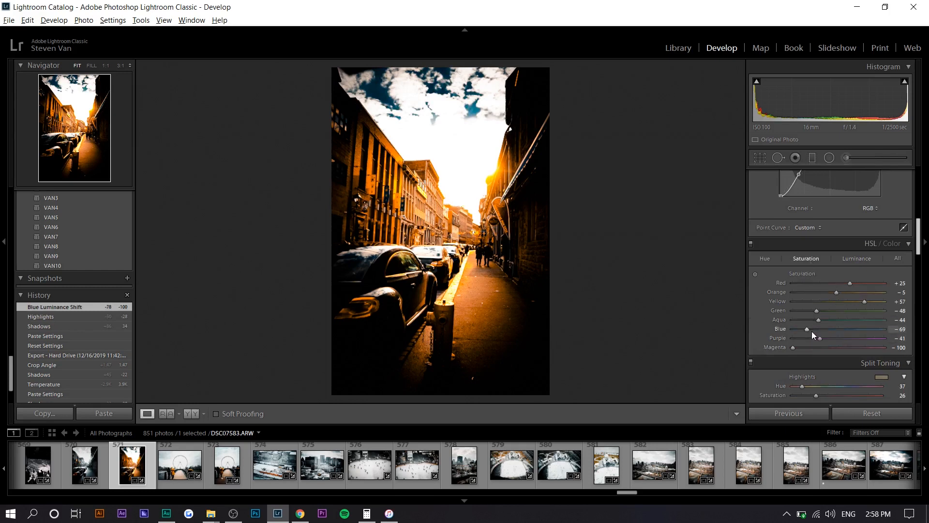
left_click_drag(792, 332, 840, 333)
Set the street photo's white balance temperature to 5279 and its Exposure to +0.25.
scroll(815, 250, "up", 10)
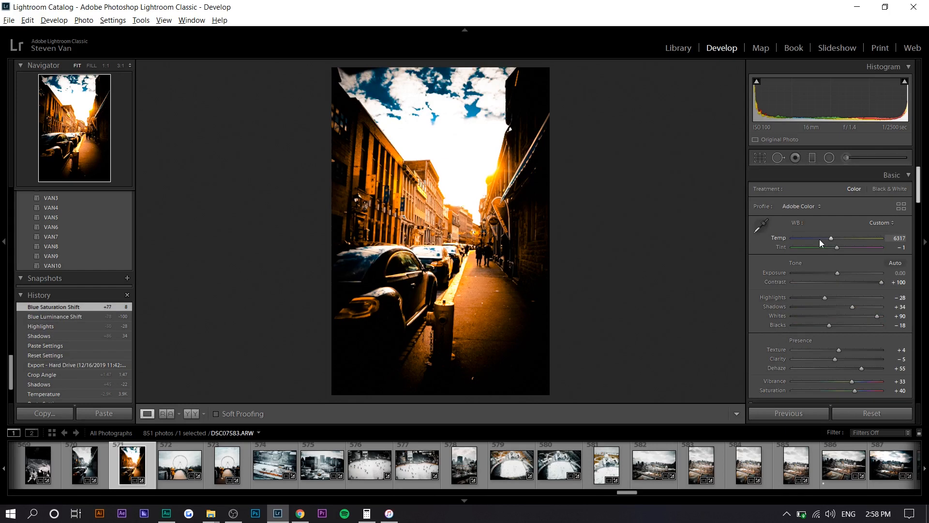
left_click(819, 239)
left_click_drag(820, 239, 815, 239)
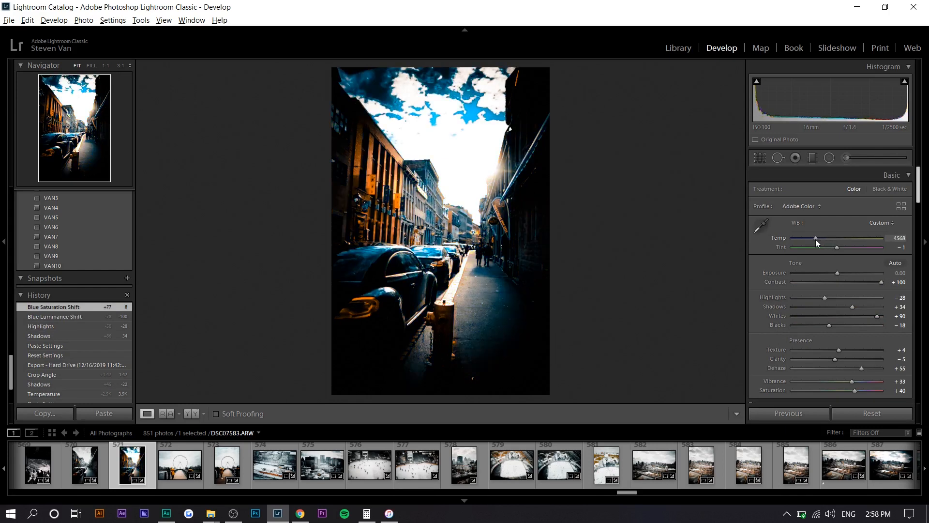
left_click(841, 272)
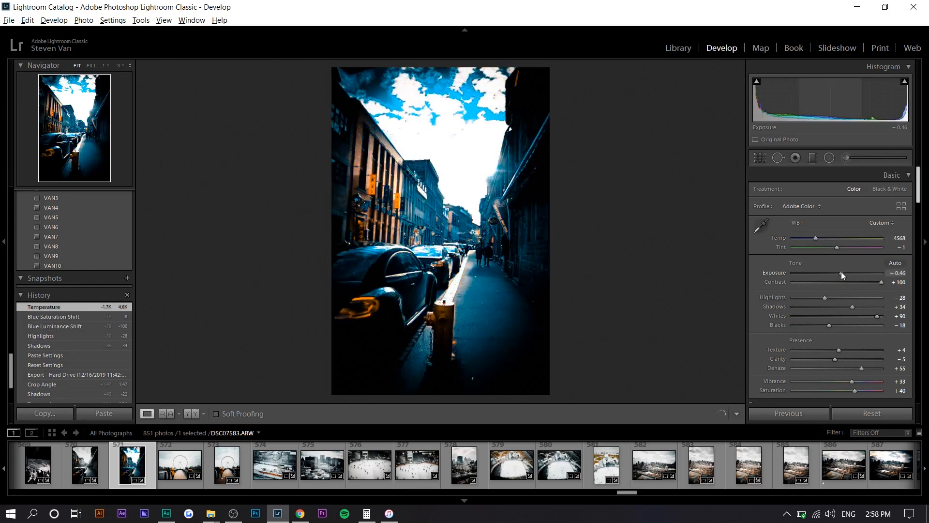
left_click(820, 239)
left_click_drag(821, 240, 823, 240)
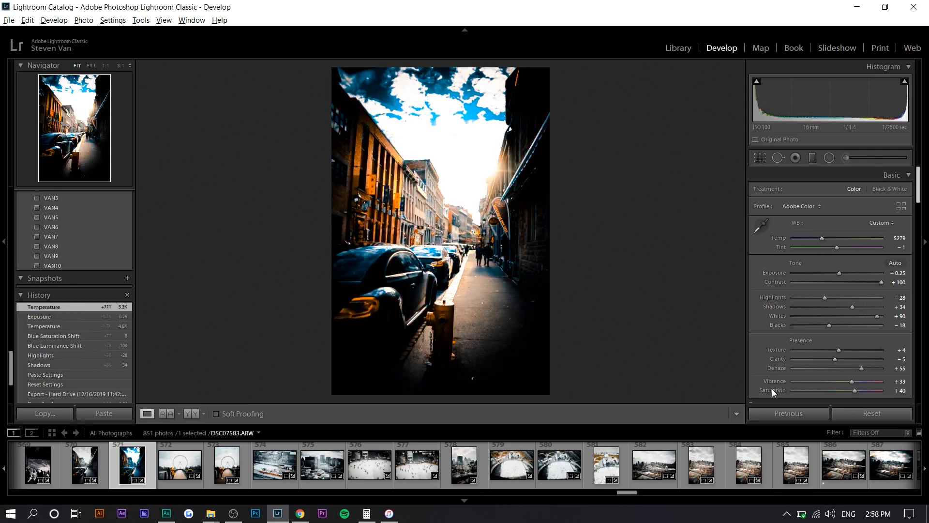
Reduce the yellow saturation to +16 and the calibration red primary saturation to -63.
scroll(771, 389, "down", 8)
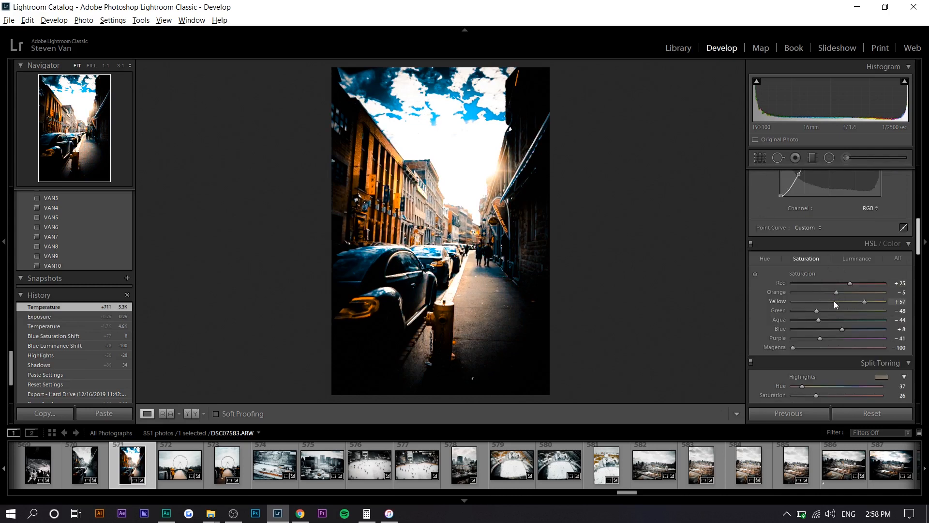
left_click_drag(834, 301, 846, 304)
scroll(805, 345, "down", 5)
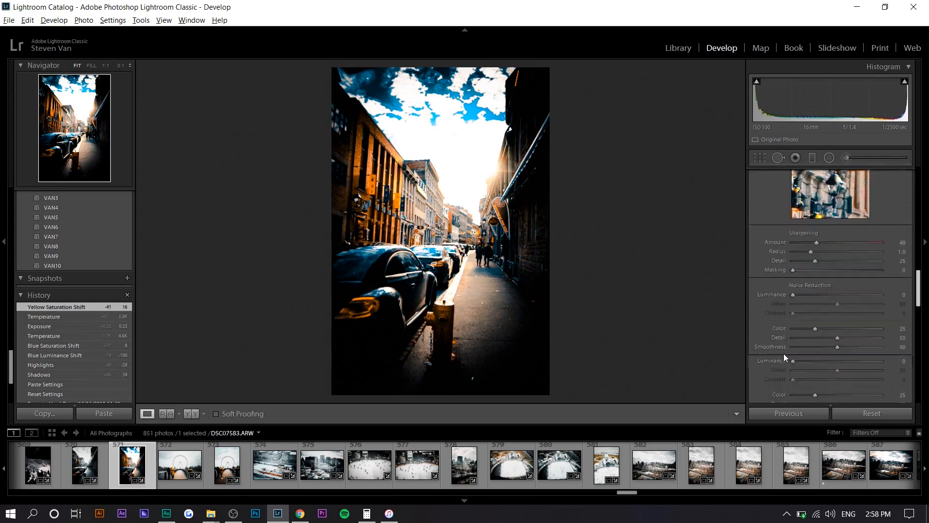
scroll(783, 354, "down", 5)
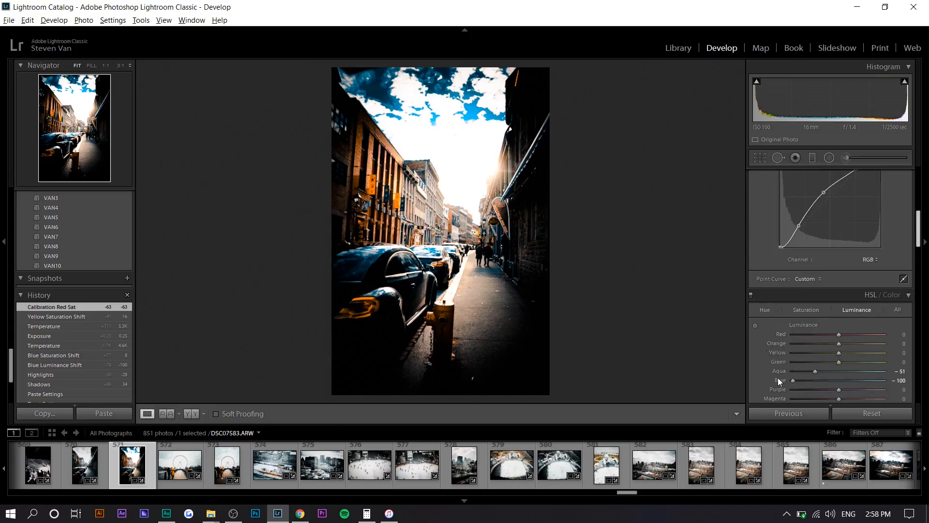
Refine the street photo with blue luminance -62, orange luminance -27, lens vignetting amount 0, temperature 4678, Whites -22 and Blacks -15.
left_click(829, 381)
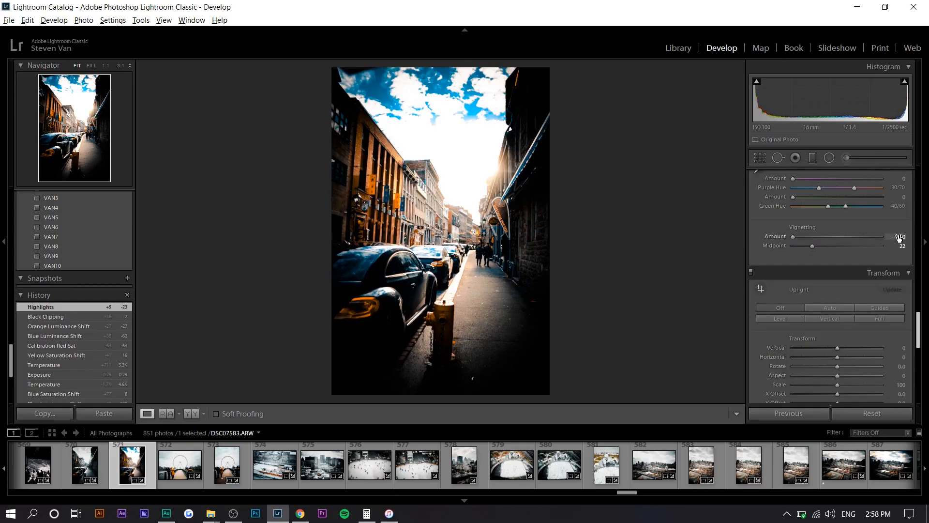
left_click(898, 237)
scroll(832, 298, "up", 20)
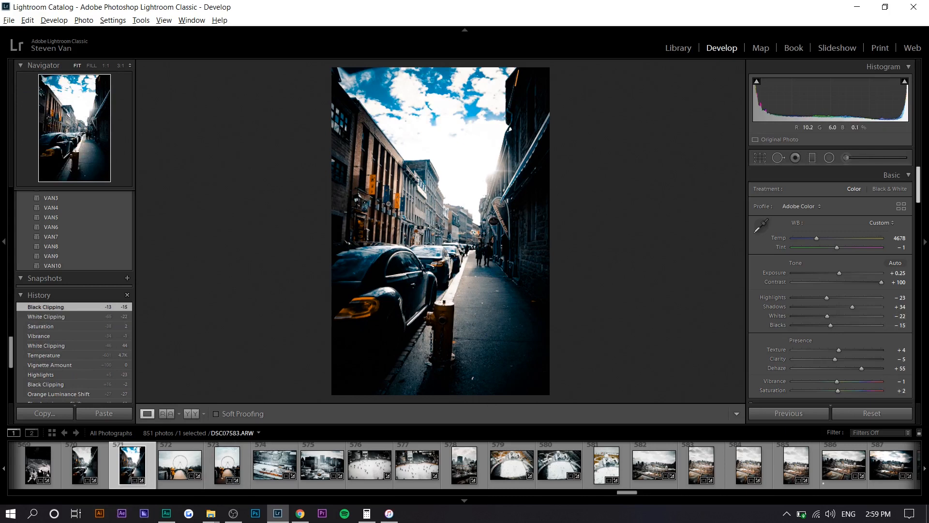
Open the vertical cityscape DSC07591.ARW and paste the copied develop settings onto it.
scroll(478, 472, "down", 3)
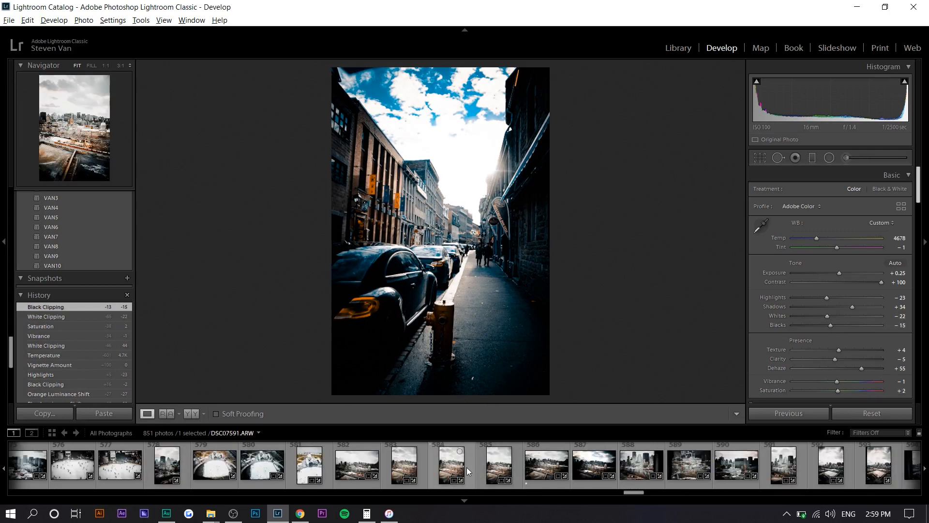
left_click(466, 466)
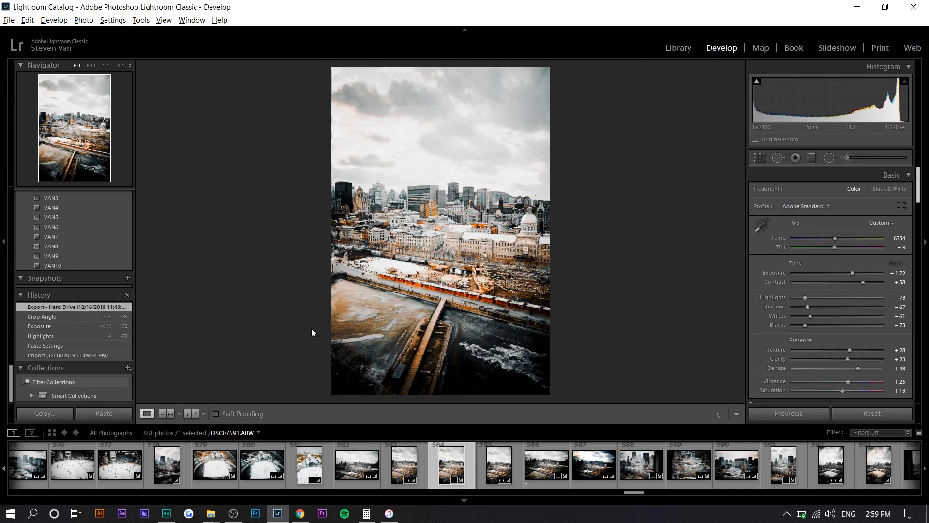
left_click(103, 413)
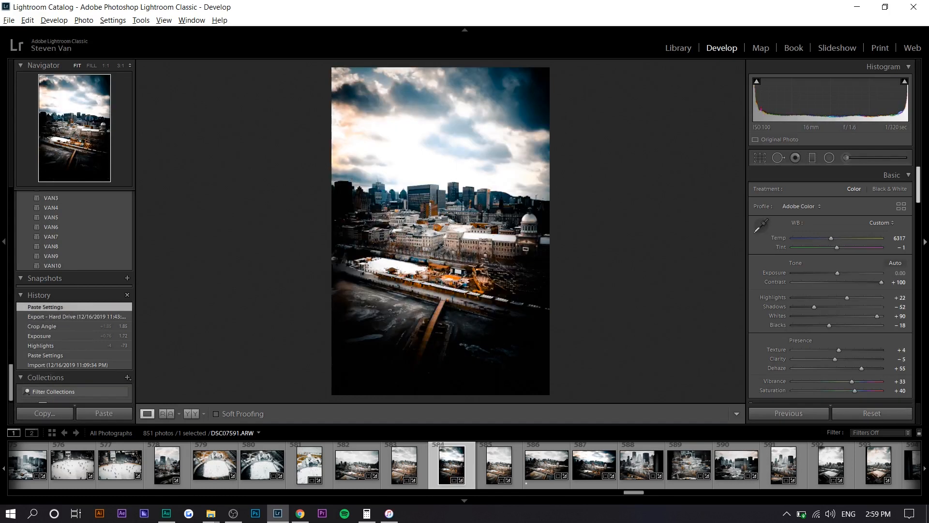
Disable the Effects adjustments on the cityscape and set its lens vignetting midpoint to 13.
scroll(788, 352, "down", 15)
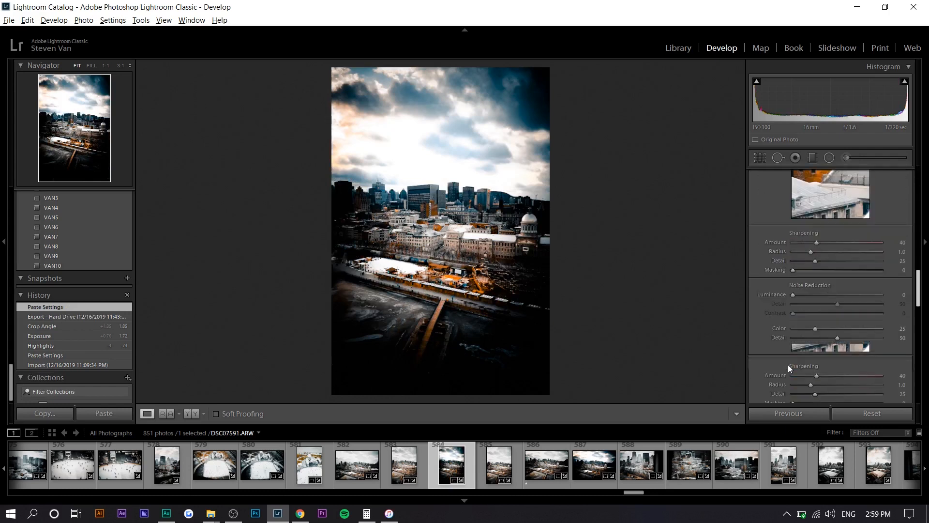
scroll(788, 365, "down", 8)
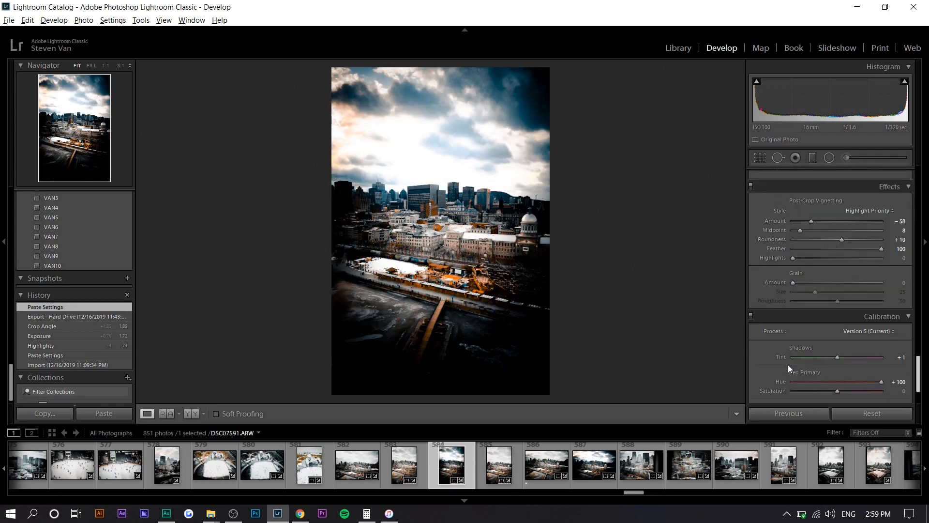
scroll(835, 254, "up", 2)
left_click(751, 253)
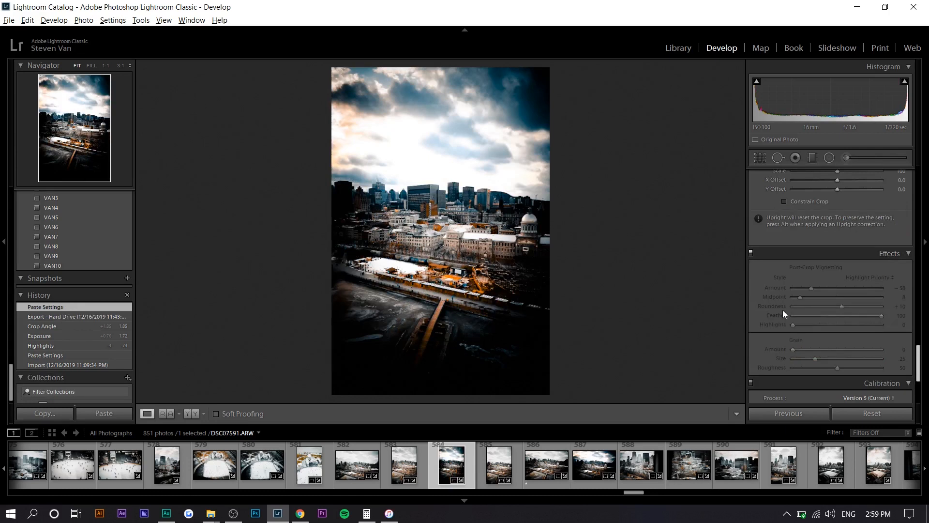
scroll(773, 343, "up", 5)
scroll(774, 342, "down", 2)
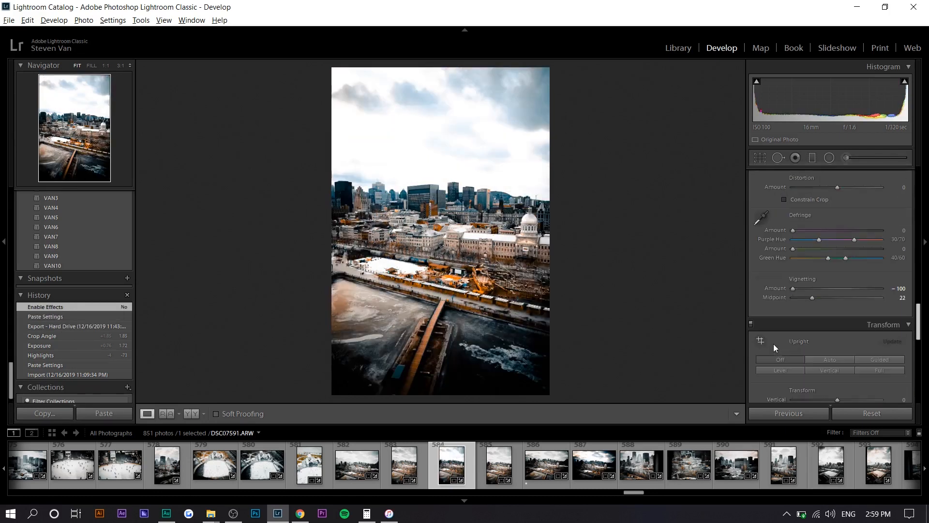
left_click_drag(824, 297, 804, 305)
Set the temperature to 6645, orange and yellow luminance to +100, blue luminance to -16, orange saturation to -20 and yellow saturation to +45.
scroll(784, 334, "up", 10)
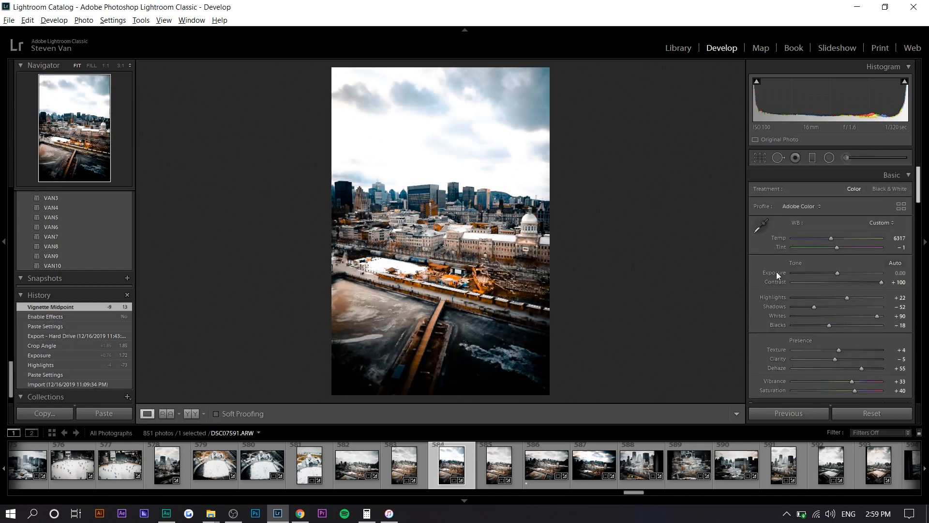
left_click_drag(832, 241, 835, 241)
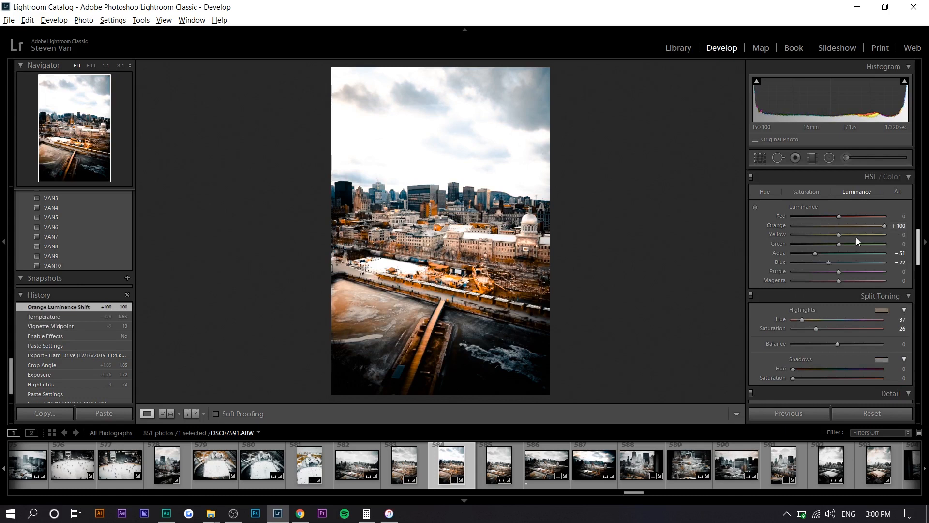
left_click_drag(859, 262, 837, 248)
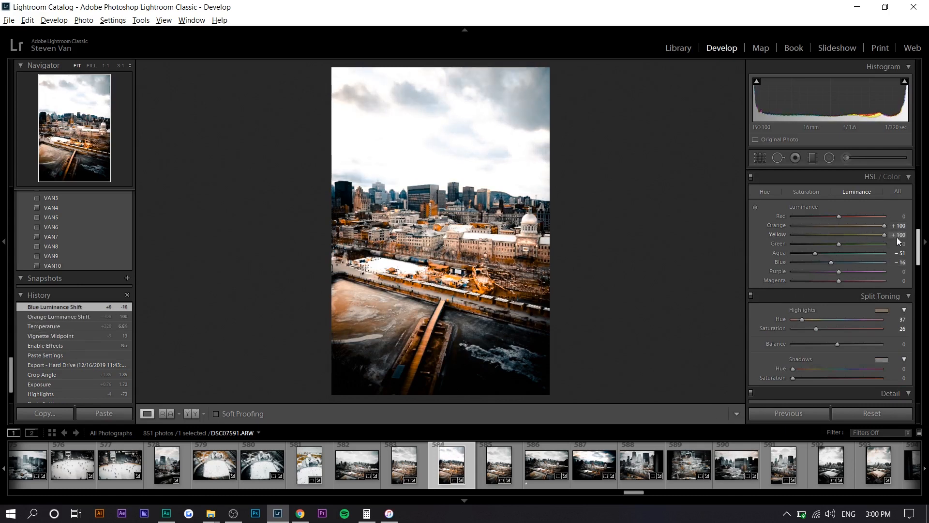
left_click(806, 191)
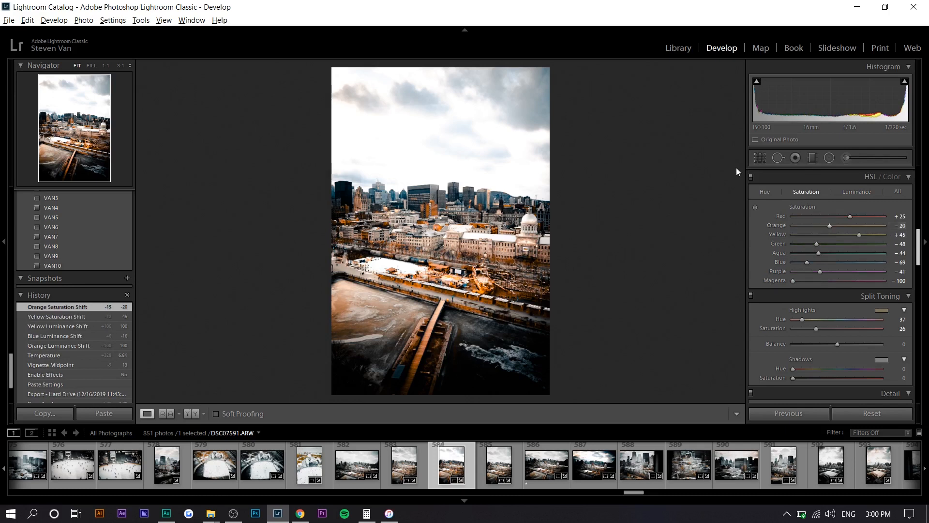
Straighten the cityscape to a crop angle of 2.66 and copy its develop settings with Crop excluded.
left_click(760, 158)
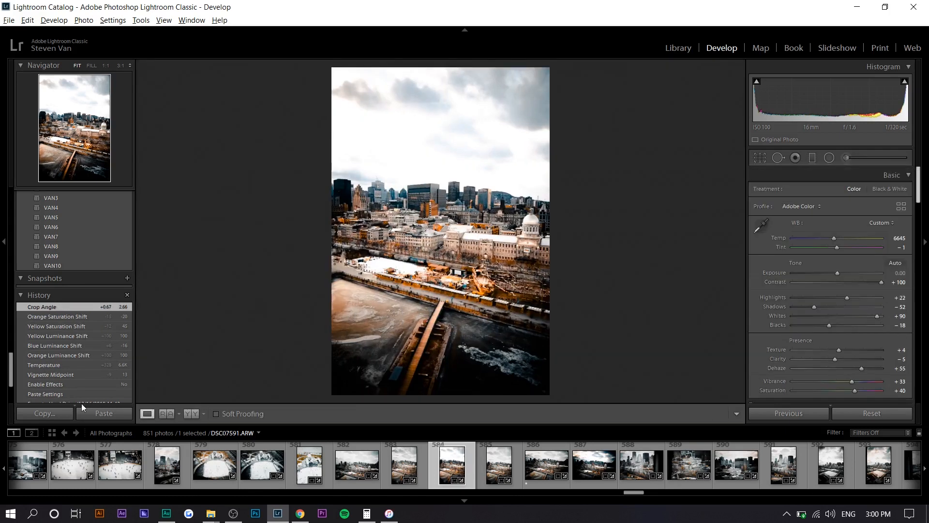
left_click(53, 413)
left_click(848, 166)
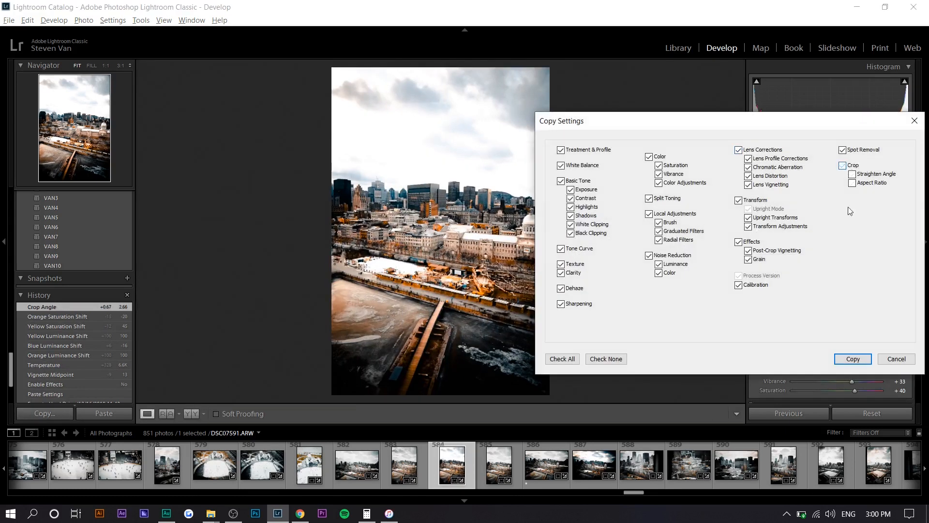
left_click(853, 358)
Open the horizontal cityscape DSC07594.ARW and paste the copied develop settings onto it.
scroll(581, 465, "down", 5)
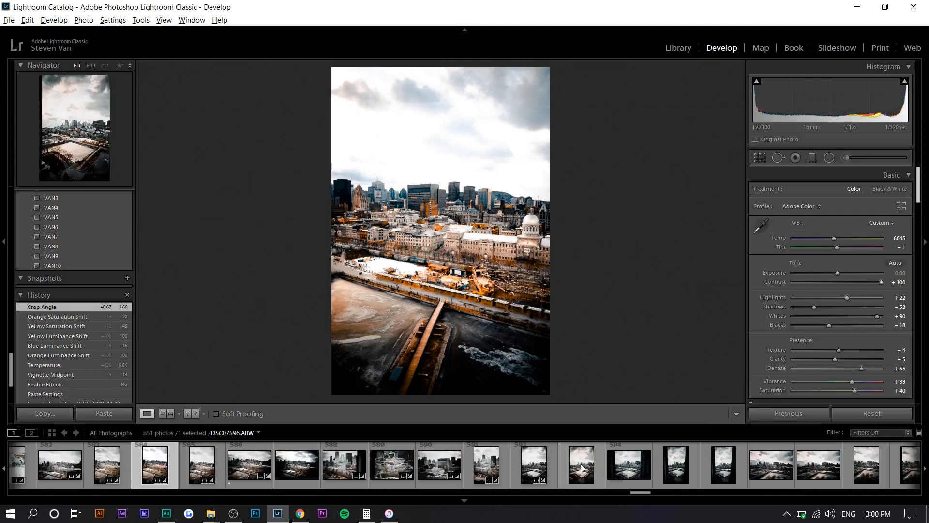
key("backslash")
key("backslash")
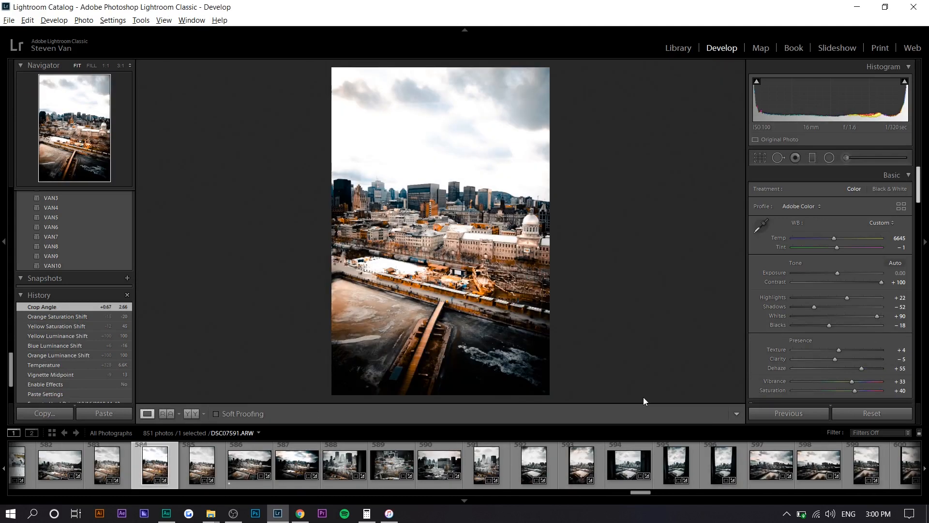
scroll(686, 472, "down", 10)
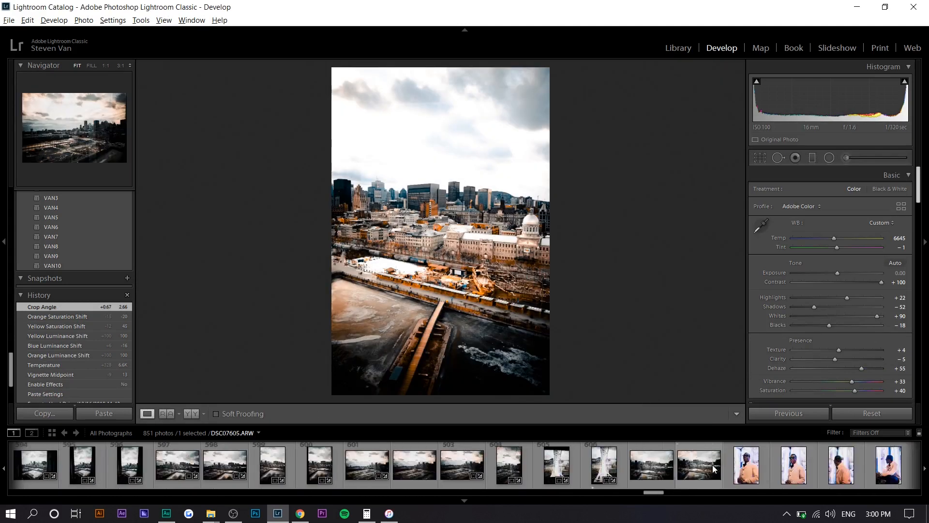
scroll(713, 465, "up", 12)
left_click(594, 464)
left_click(115, 416)
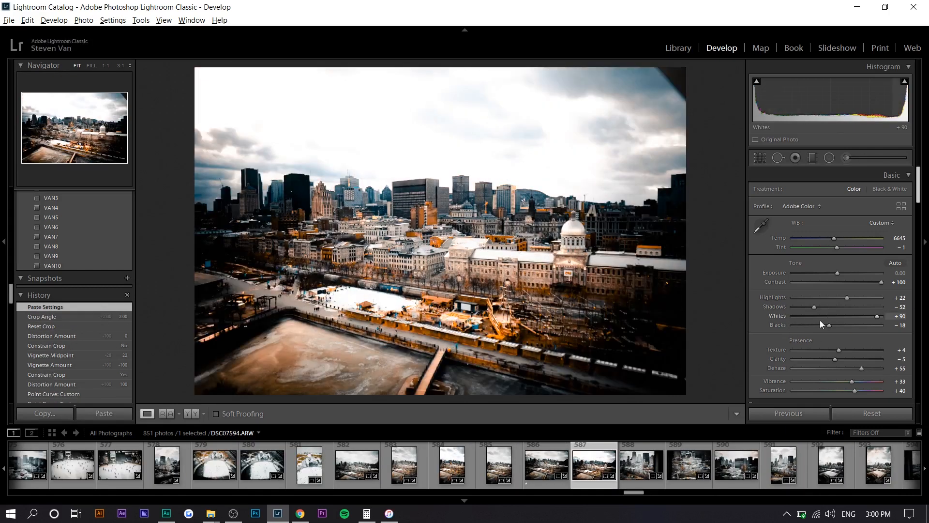
Set the horizontal cityscape's Shadows to -44, lower its lens vignetting midpoint, and straighten it to a crop angle of 2.29.
left_click_drag(814, 307, 818, 307)
scroll(779, 376, "down", 12)
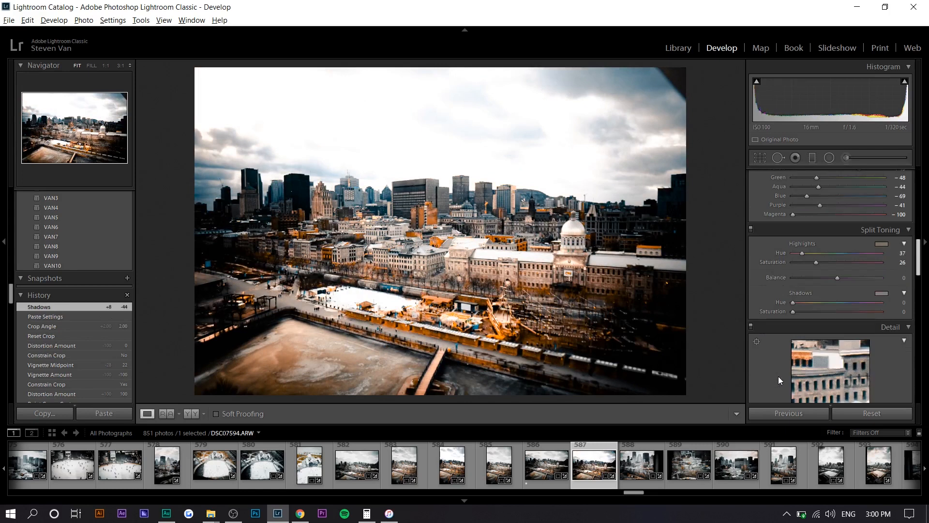
scroll(778, 376, "up", 12)
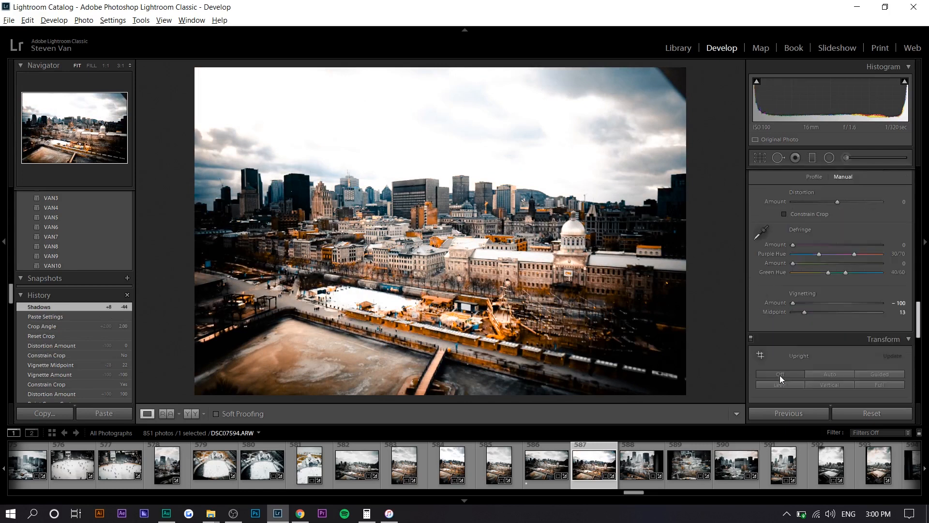
Compare the horizontal cityscape's before and after versions.
key("backslash")
key("backslash")
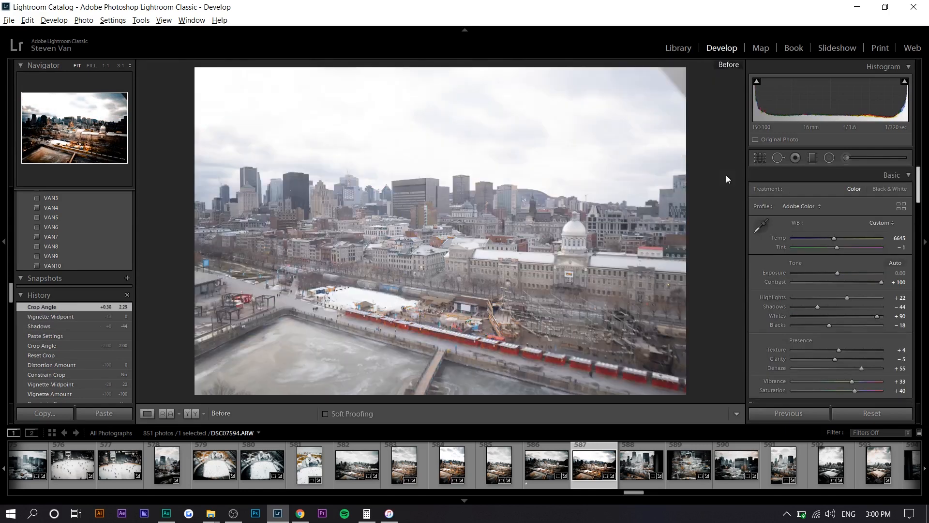
key("backslash")
key("backslash")
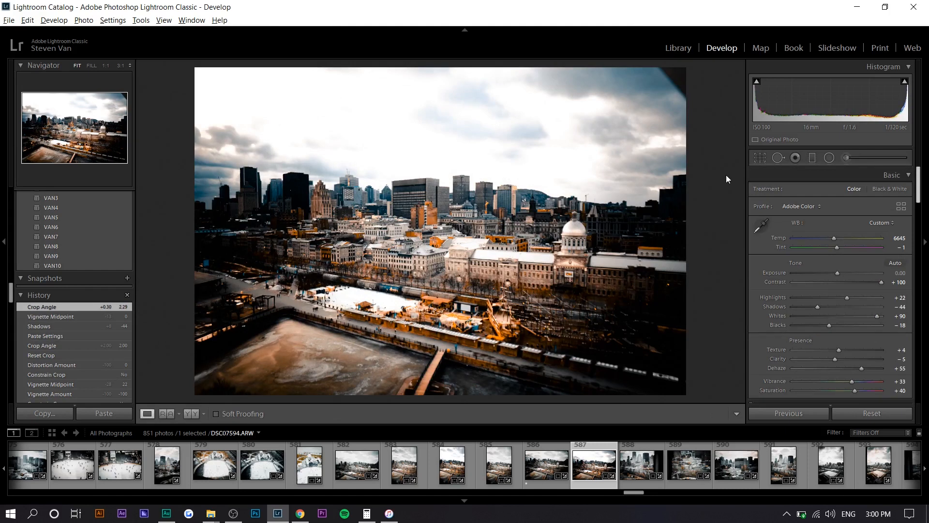
key("backslash")
key("backslash")
key("backslash")
key("backslash")
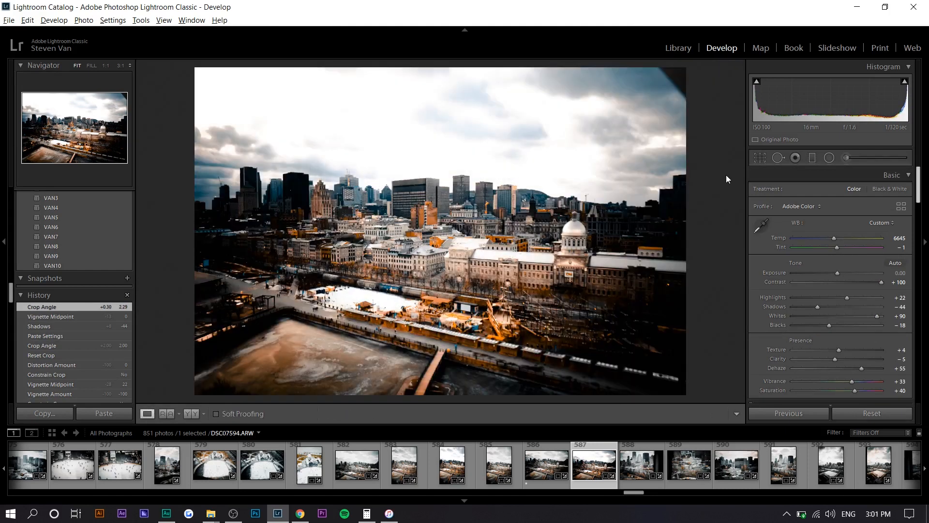